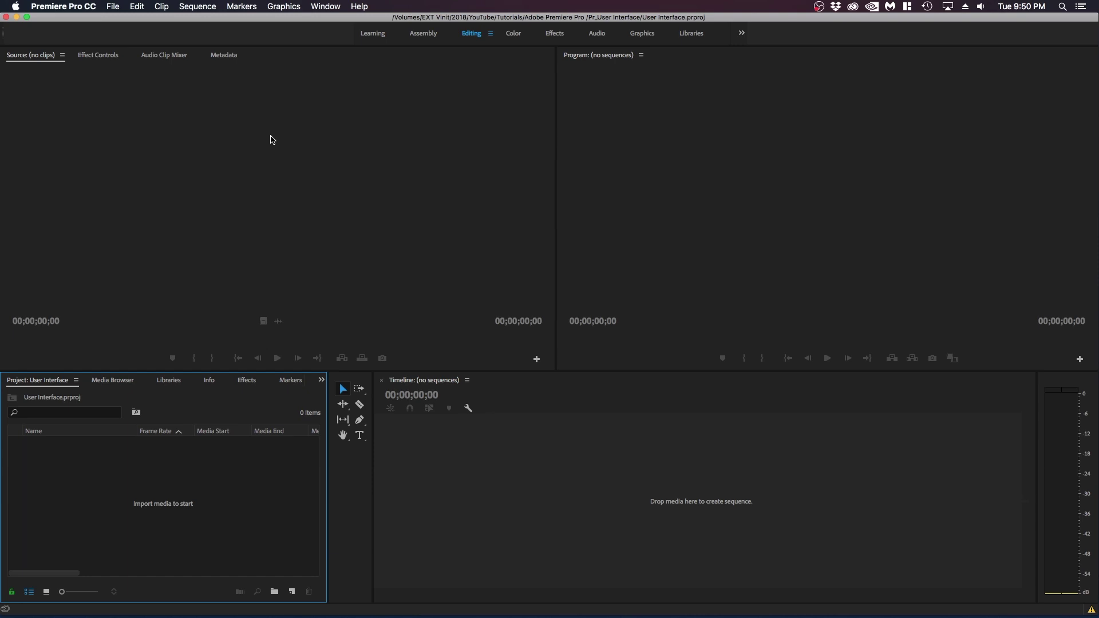
# Start a new project named Untitled from File > New > Project, cancelling the folder browser, and confirm
pyautogui.click(113, 6)
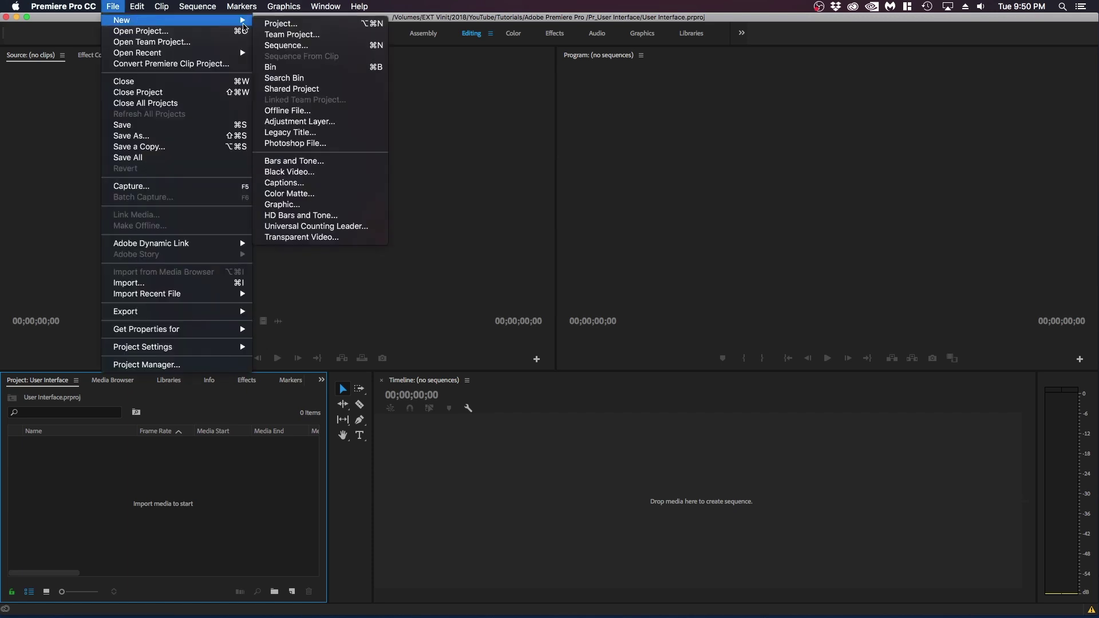
pyautogui.click(266, 25)
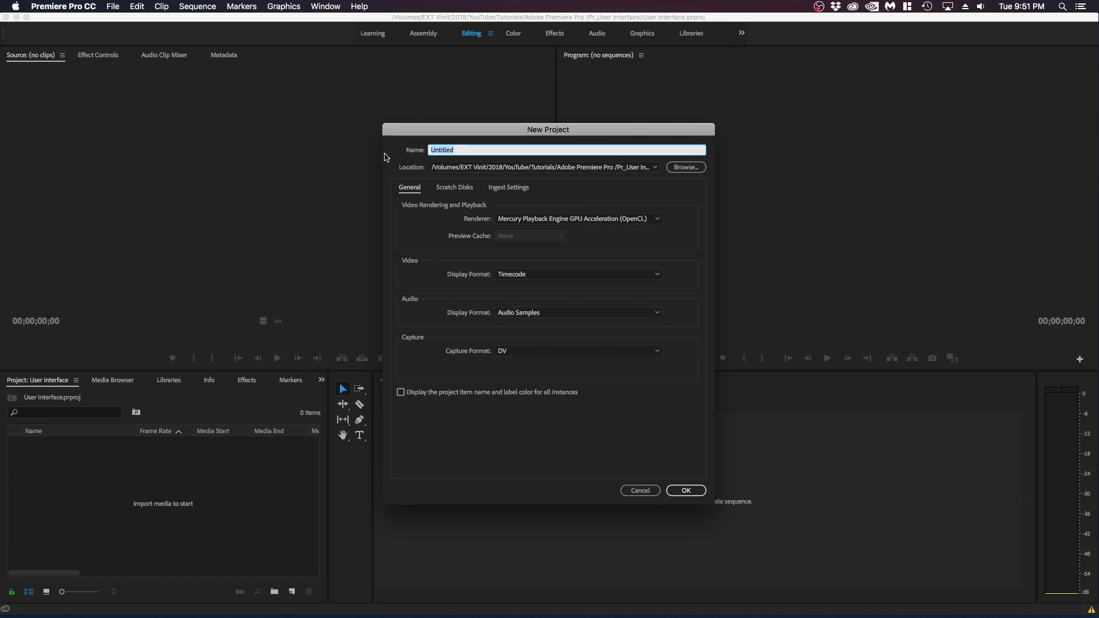
pyautogui.click(683, 168)
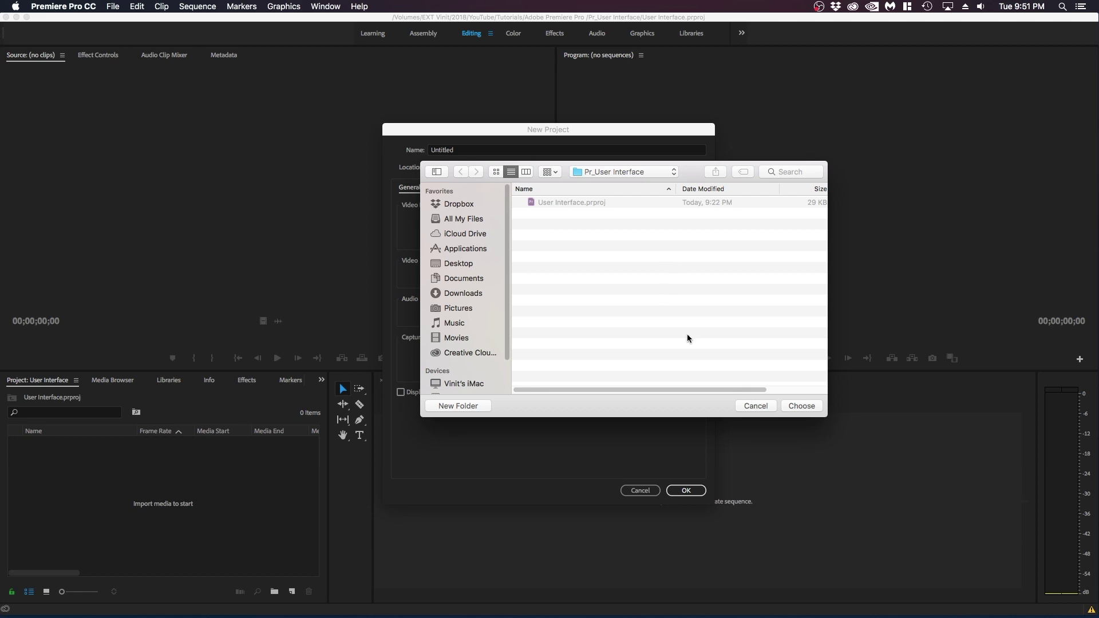
pyautogui.click(747, 404)
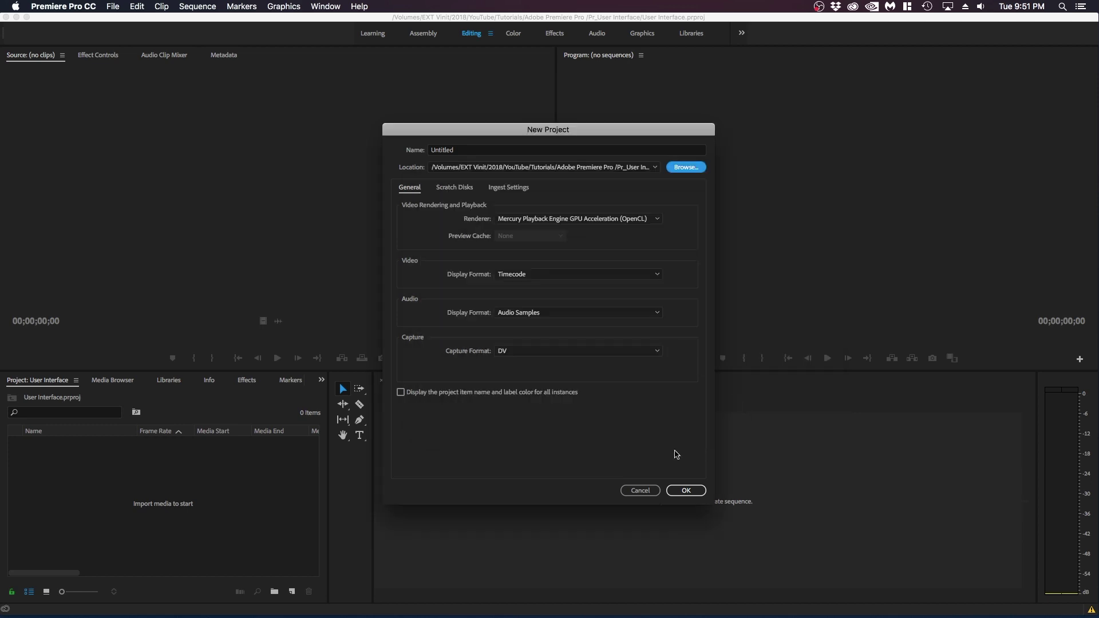
pyautogui.click(687, 491)
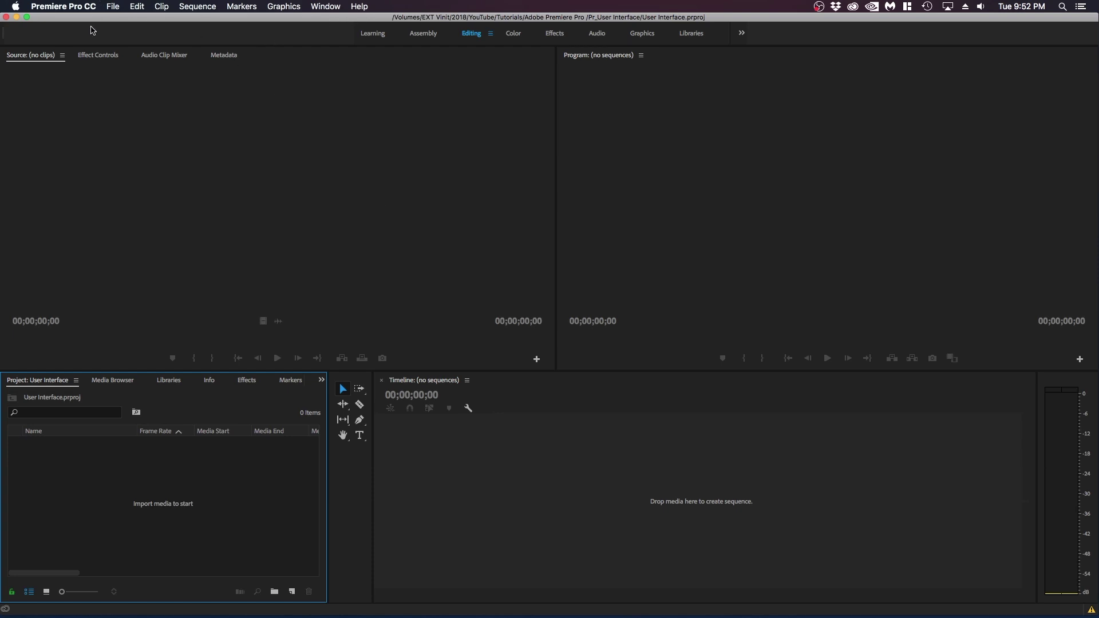
# Look over the File menu, then view and dismiss the Edit menu's Undo, Cut and Select All commands
pyautogui.click(111, 9)
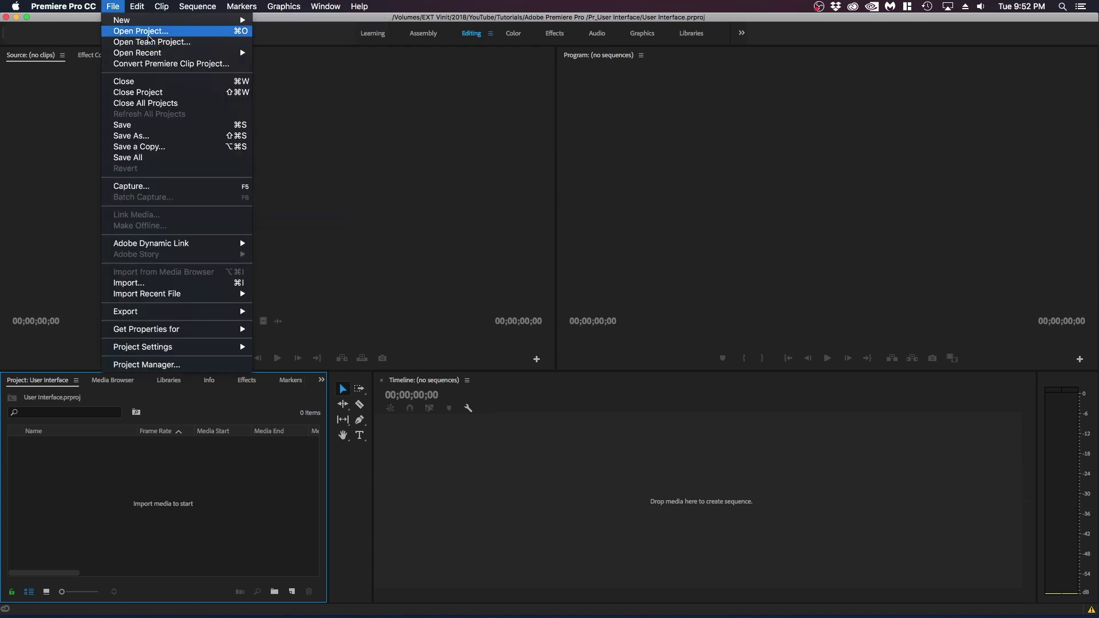
pyautogui.moveTo(165, 24)
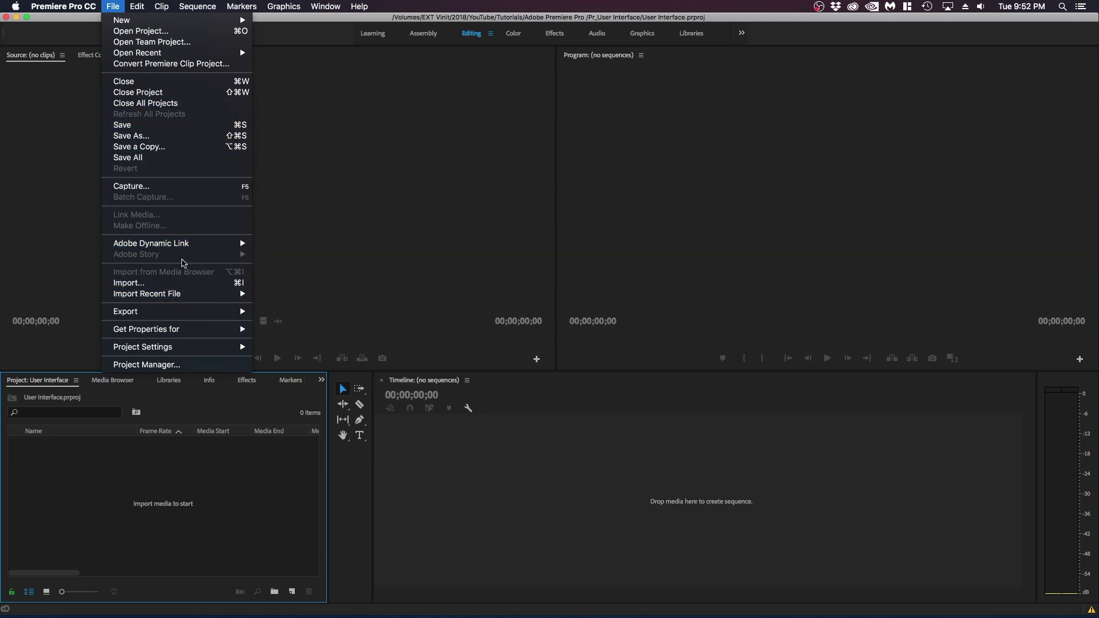
pyautogui.press('Escape')
pyautogui.click(138, 6)
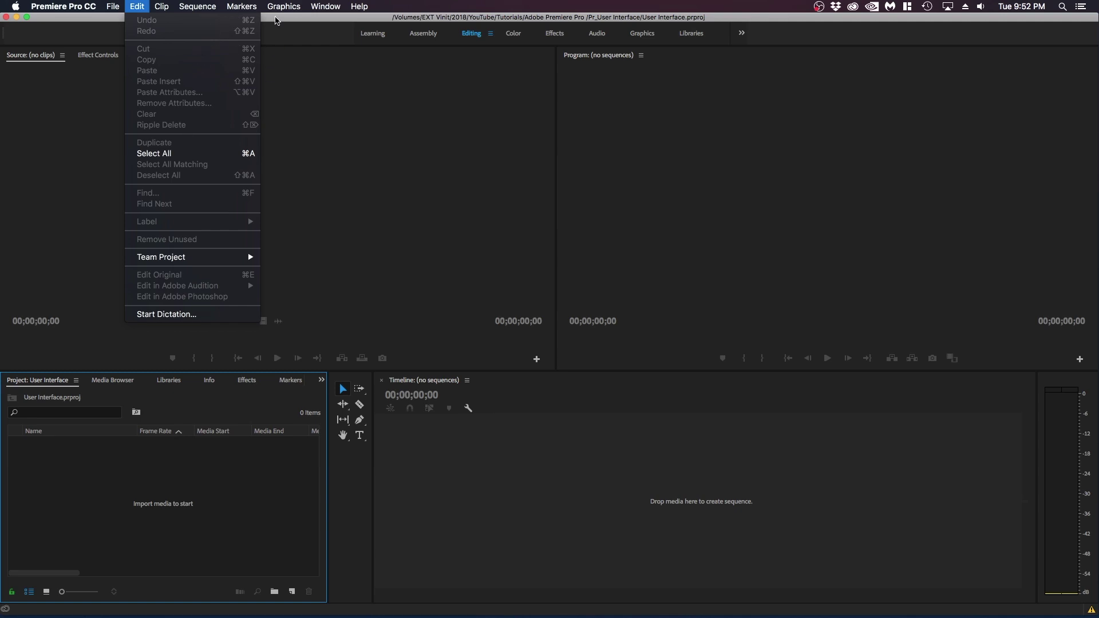
pyautogui.click(276, 21)
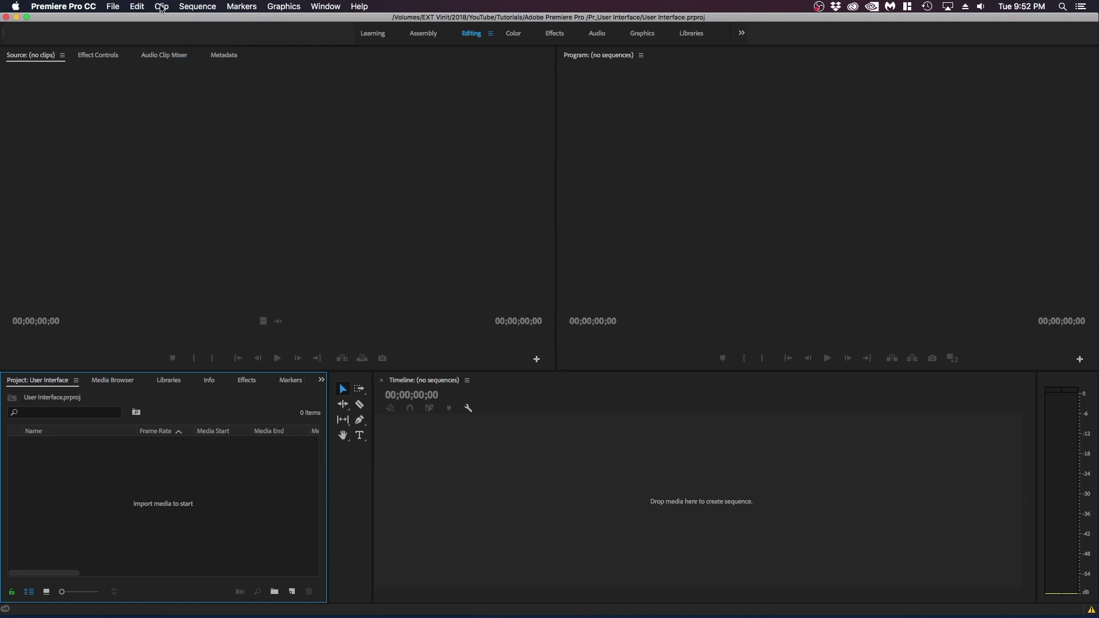
# Open the Clip menu, move across to the Sequence menu, then click the workspace to dismiss it
pyautogui.click(162, 7)
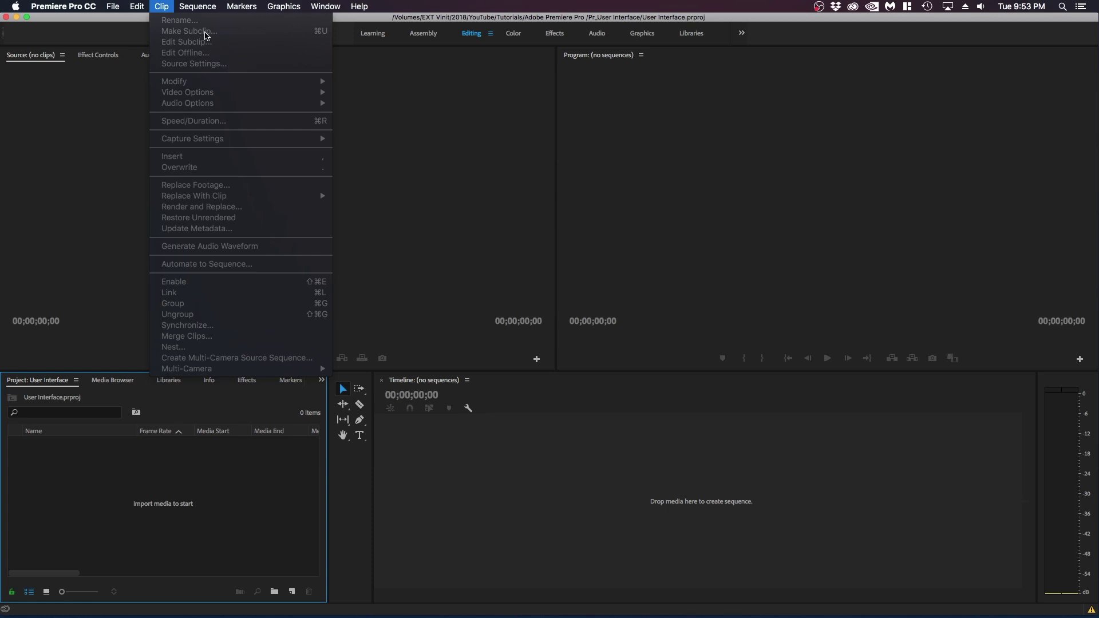
pyautogui.moveTo(197, 6)
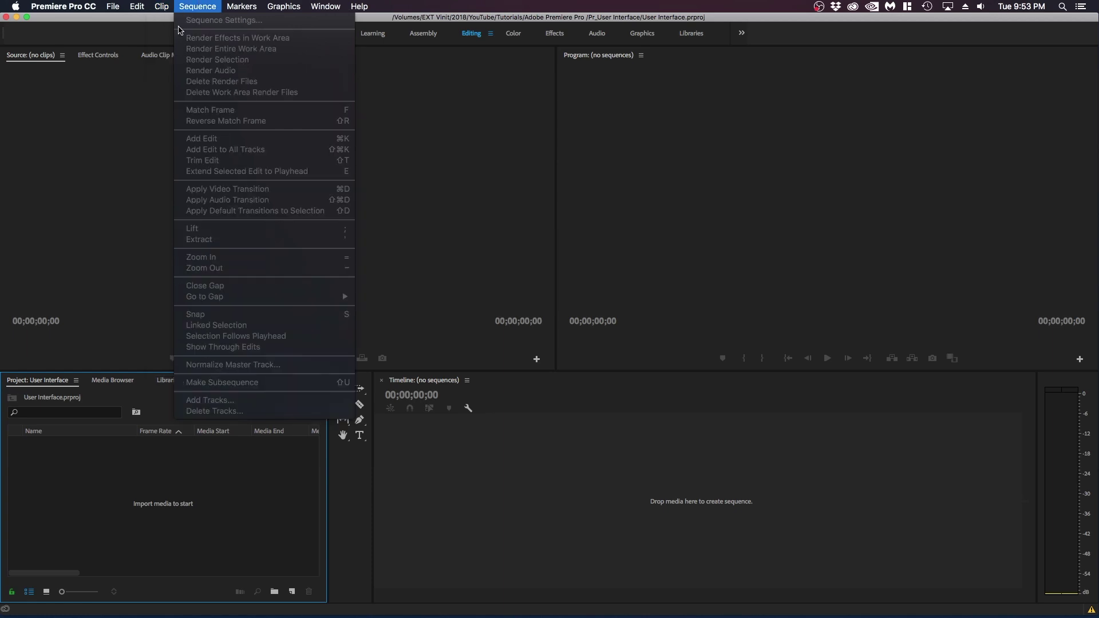
pyautogui.moveTo(160, 7)
pyautogui.click(402, 18)
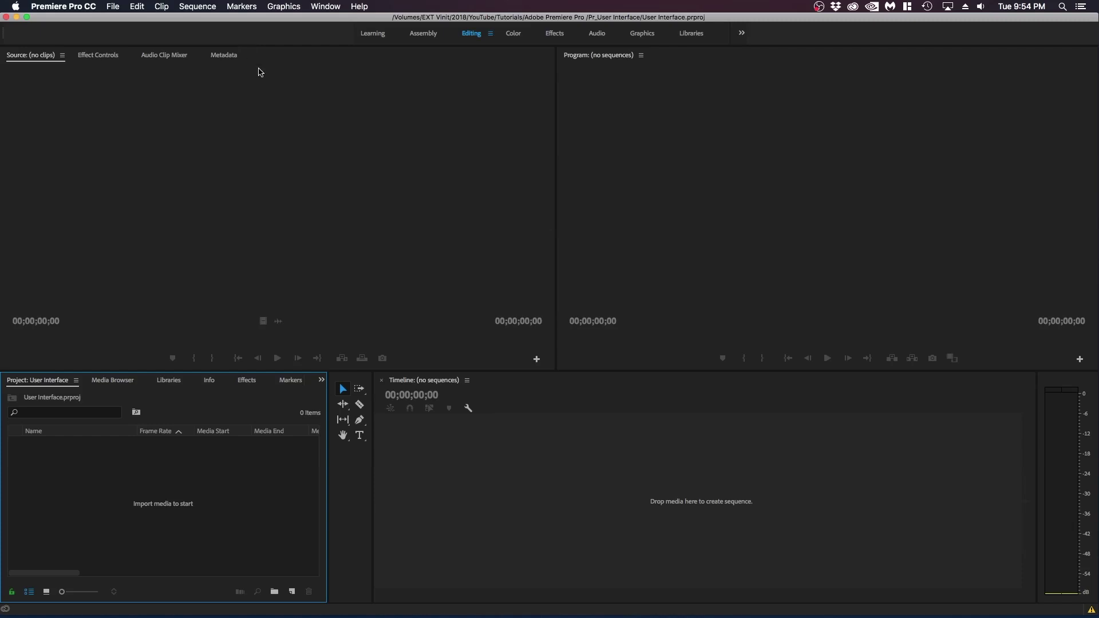
# Open the Markers menu and move across Graphics to the Window menu's panel and workspace list
pyautogui.click(241, 7)
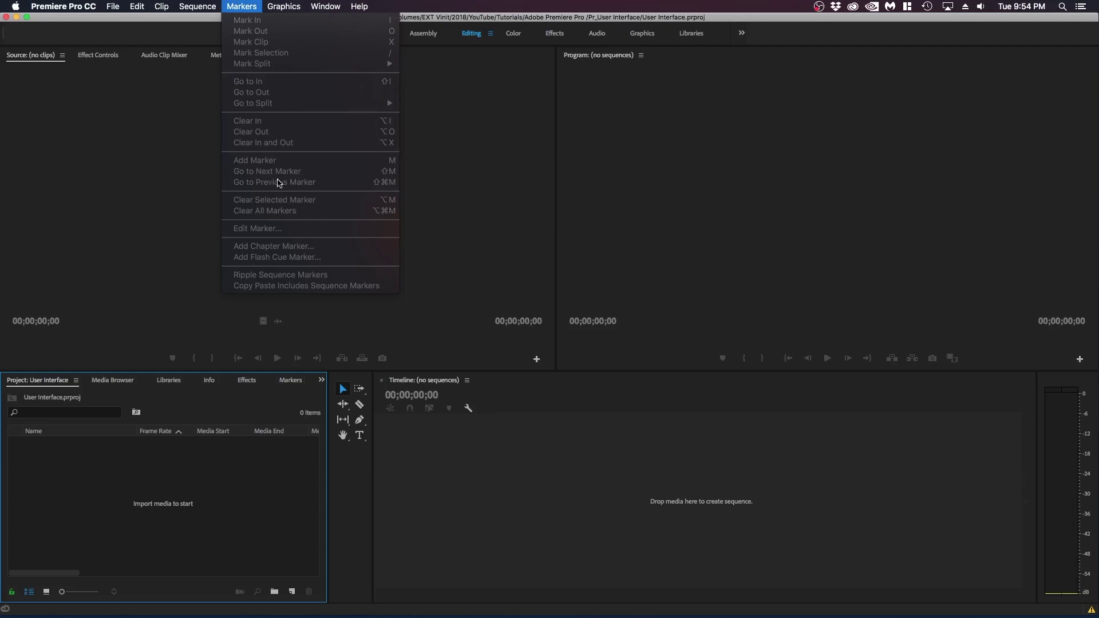
pyautogui.moveTo(299, 5)
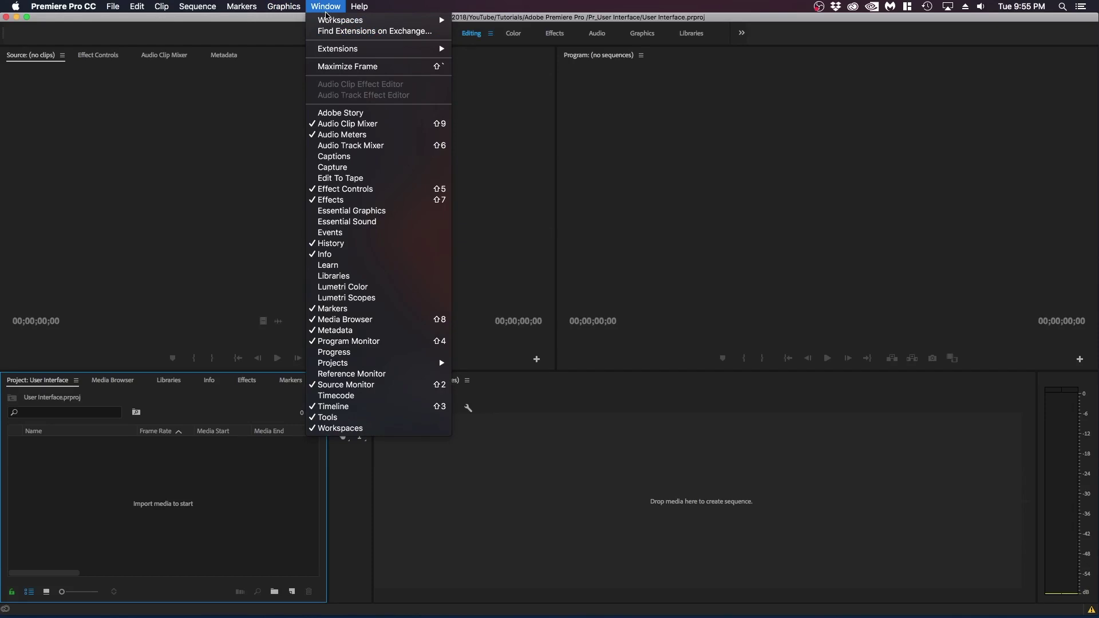
# Move from the Window menu to the Help menu's tutorials, keyboard and update options, then close it
pyautogui.moveTo(428, 23)
pyautogui.moveTo(358, 9)
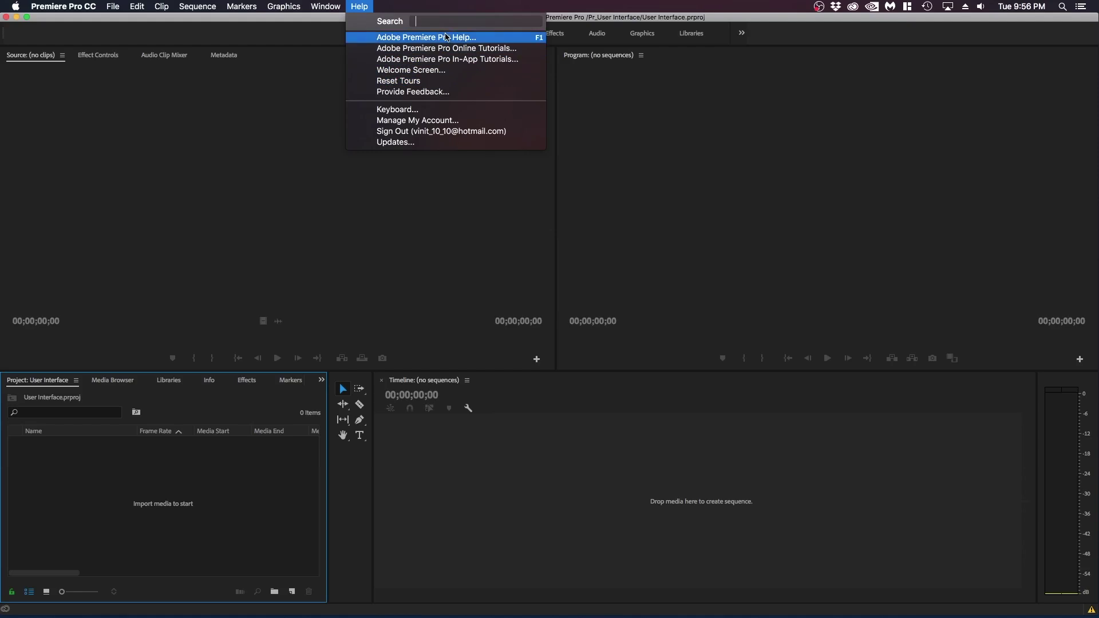
pyautogui.click(230, 99)
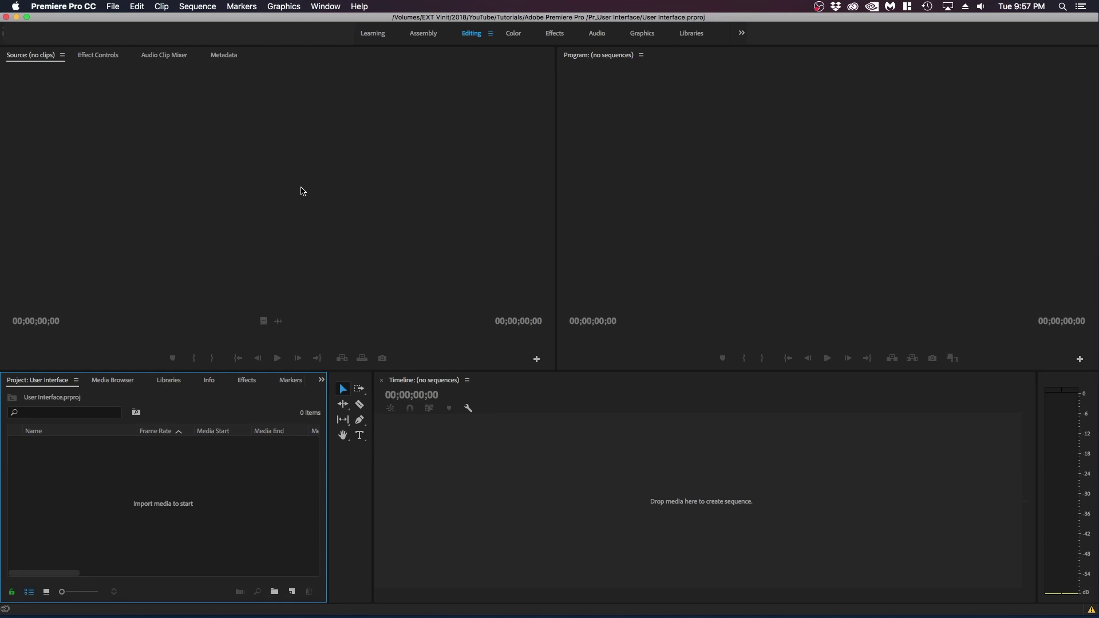
# Select the Source monitor, then bring the Effect Controls tab forward, showing no clip selected
pyautogui.click(303, 192)
pyautogui.click(96, 55)
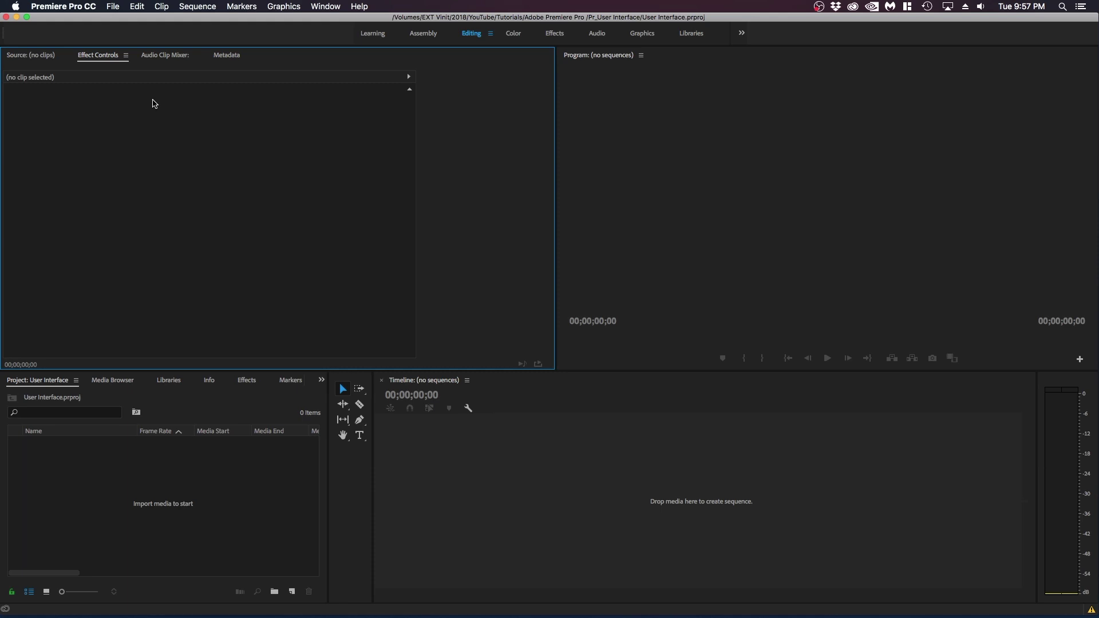
# View the Audio Clip Mixer and Metadata panels, return to the Source monitor, then select the Program monitor
pyautogui.click(158, 62)
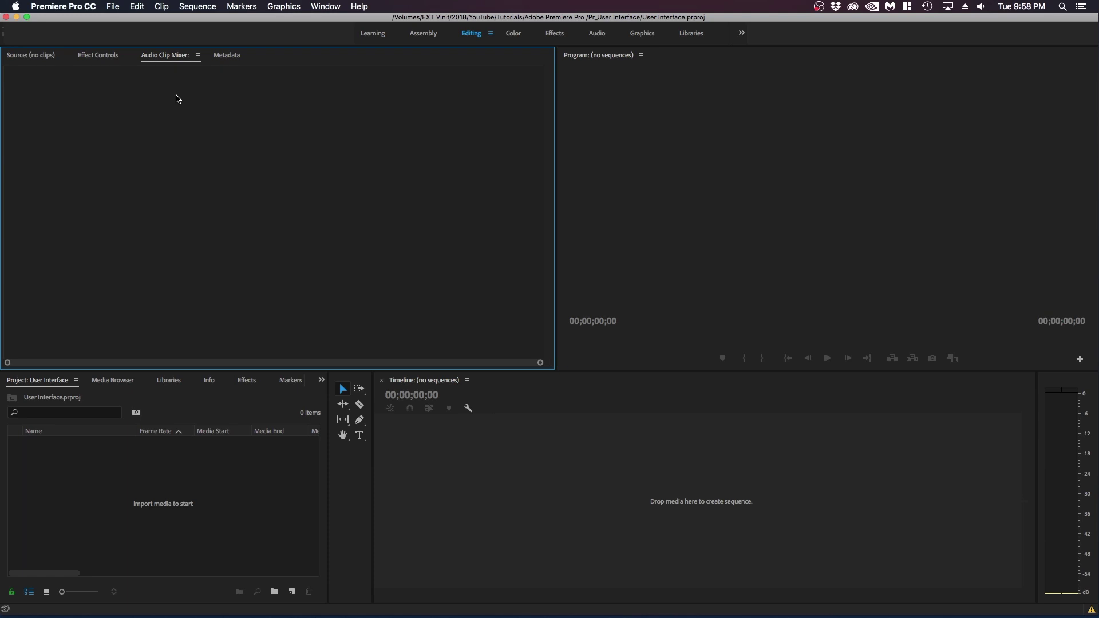
pyautogui.click(230, 57)
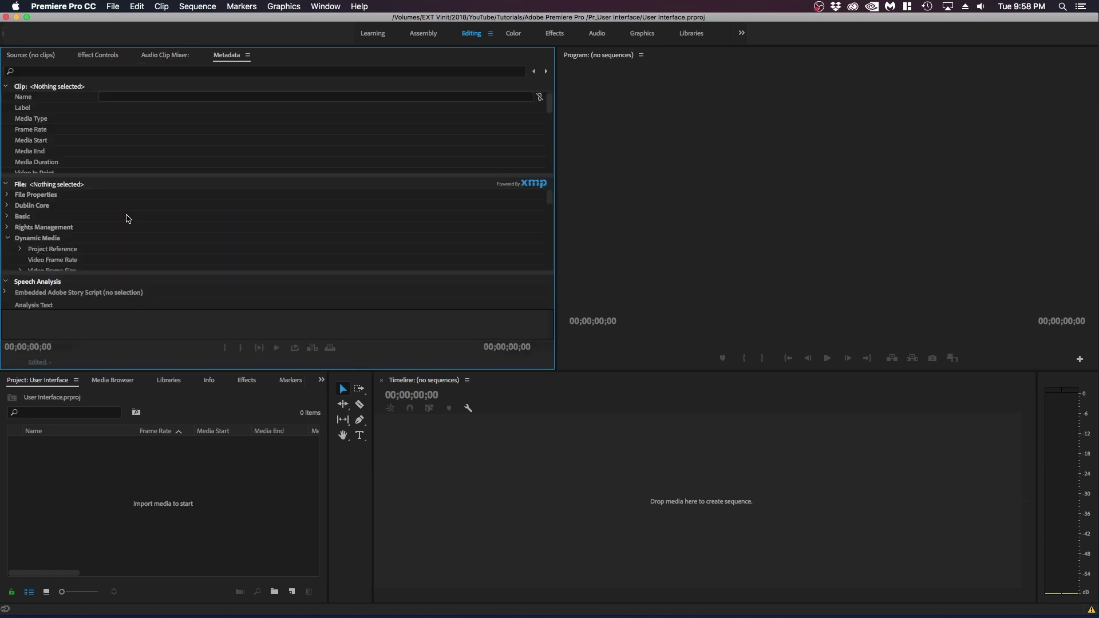
pyautogui.hotkey('shift', '2')
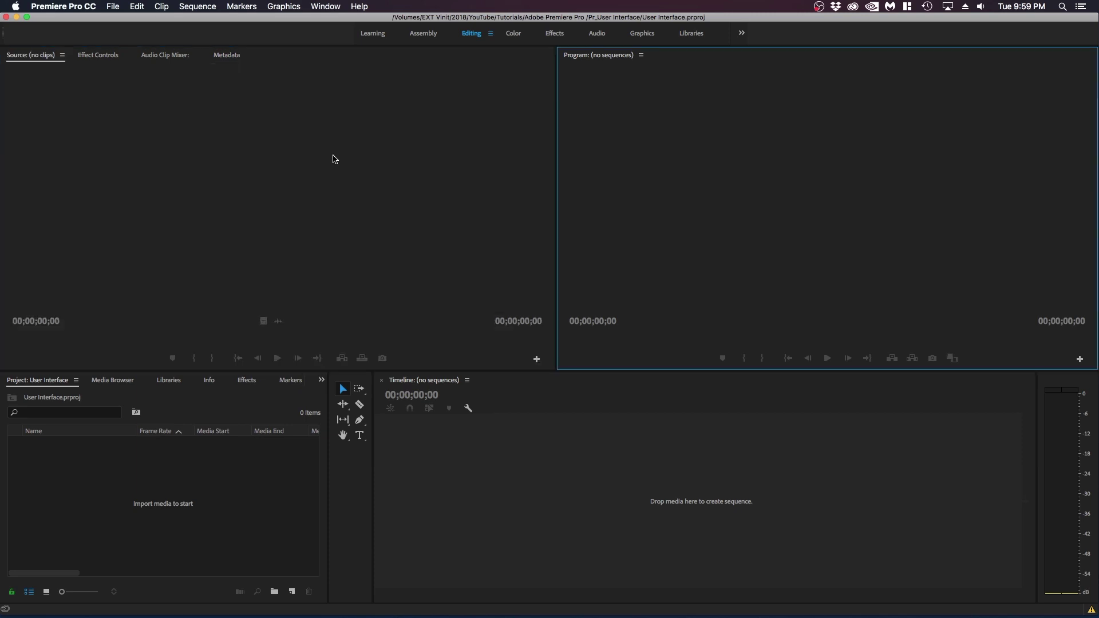
pyautogui.click(663, 126)
# Check the New Item menu, switch between Icon View and List View, then show the Media Browser
pyautogui.click(292, 591)
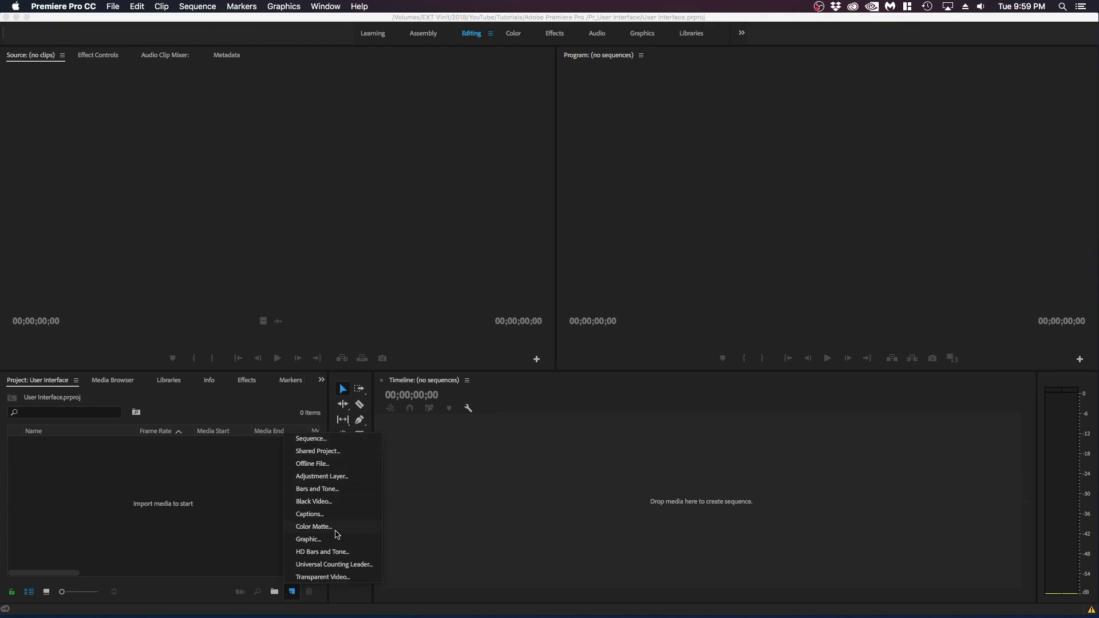
pyautogui.click(214, 535)
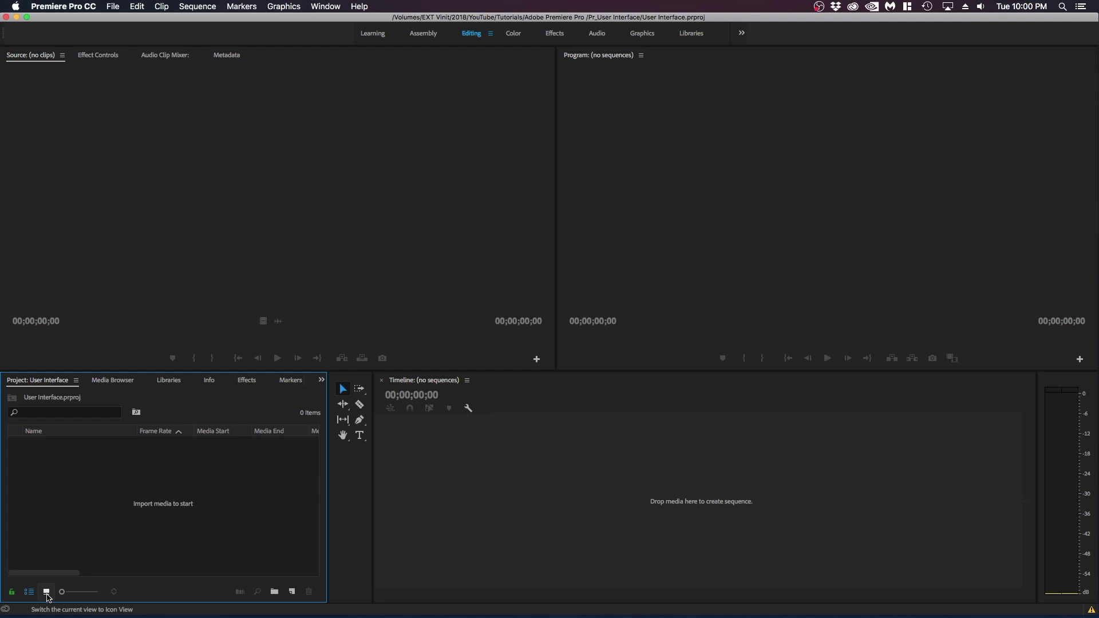
pyautogui.click(47, 593)
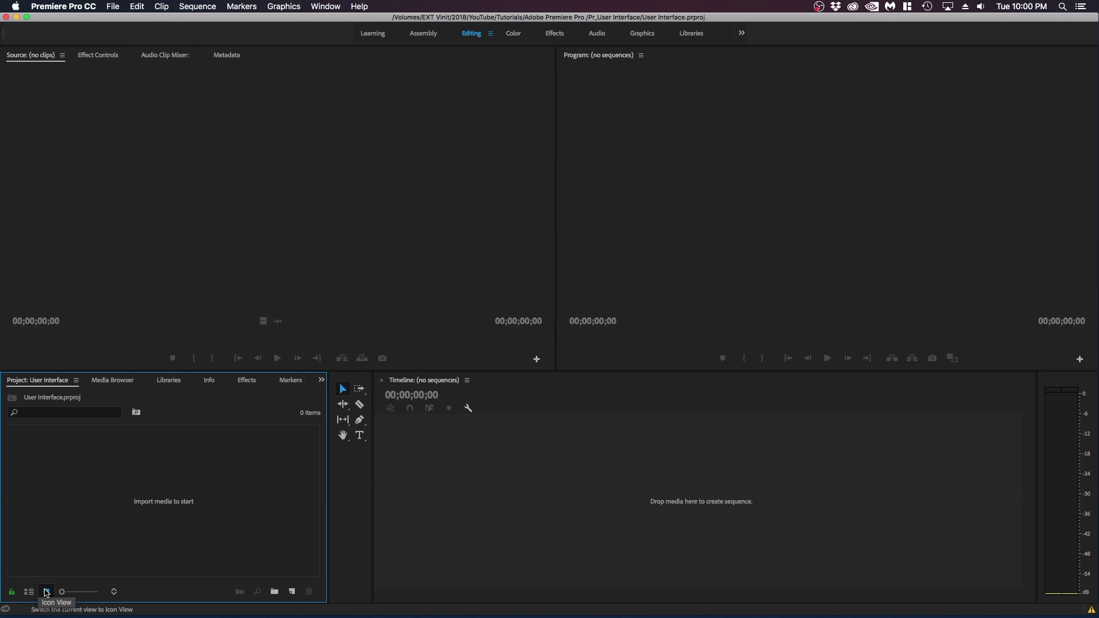
pyautogui.click(28, 592)
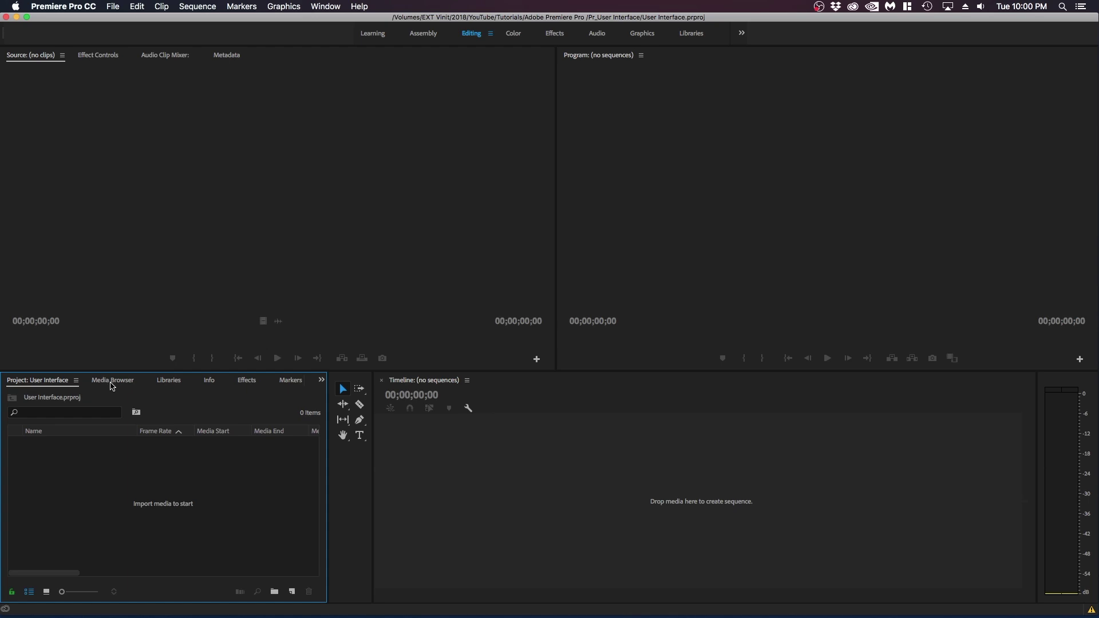
pyautogui.click(112, 386)
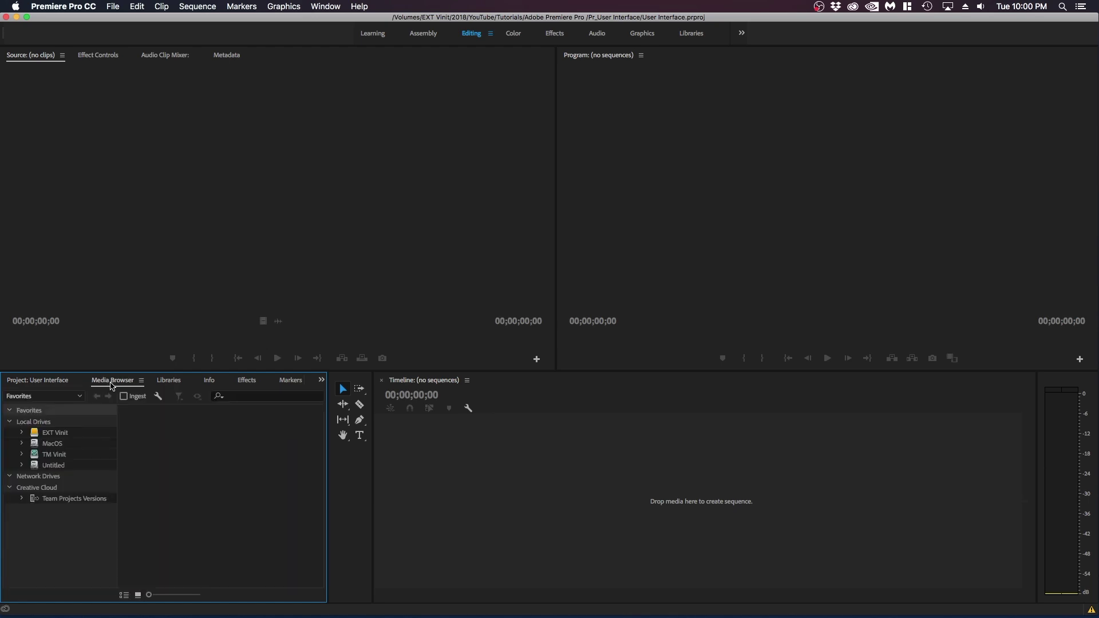
# Expand the EXT drive, open its 2018 folder to list its subfolders, then collapse the drive
pyautogui.click(17, 433)
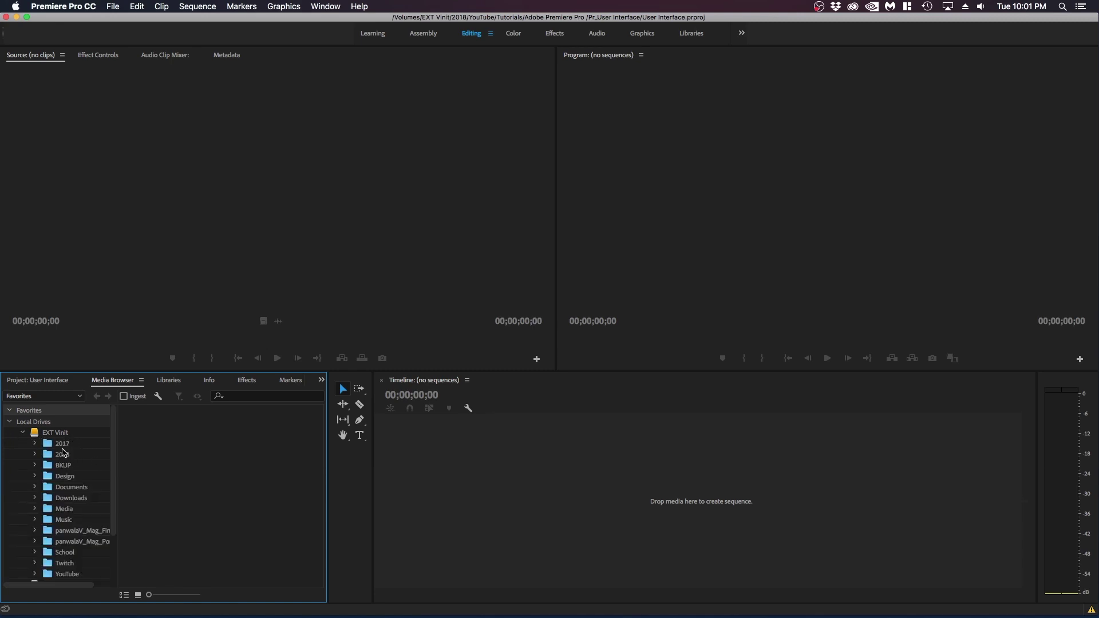
pyautogui.click(64, 455)
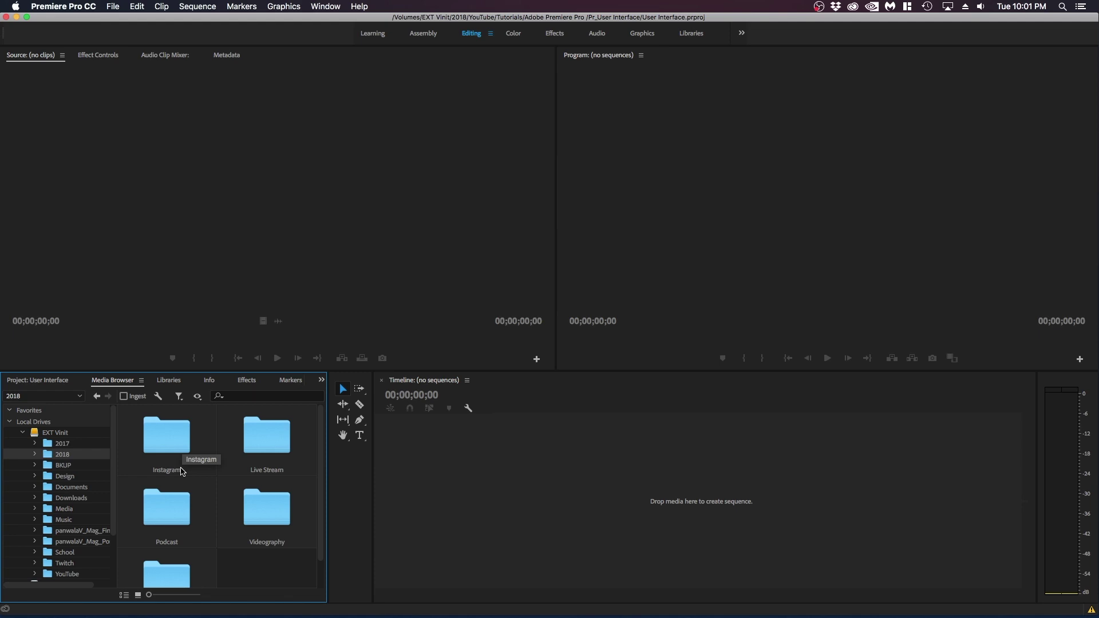
pyautogui.scroll(-2, 181, 468)
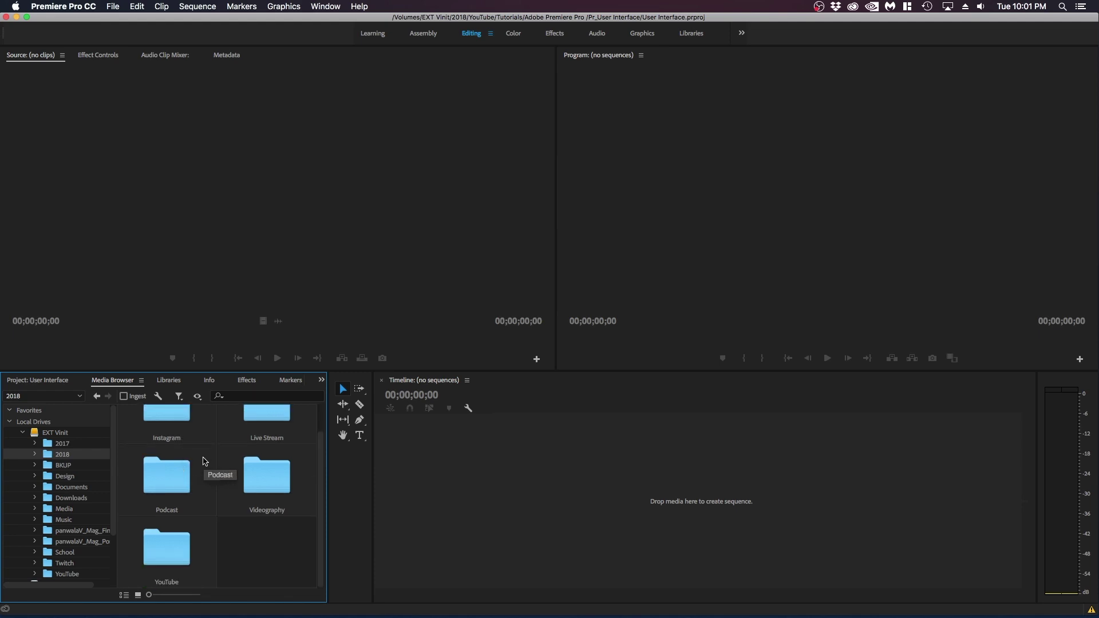
pyautogui.scroll(2, 205, 462)
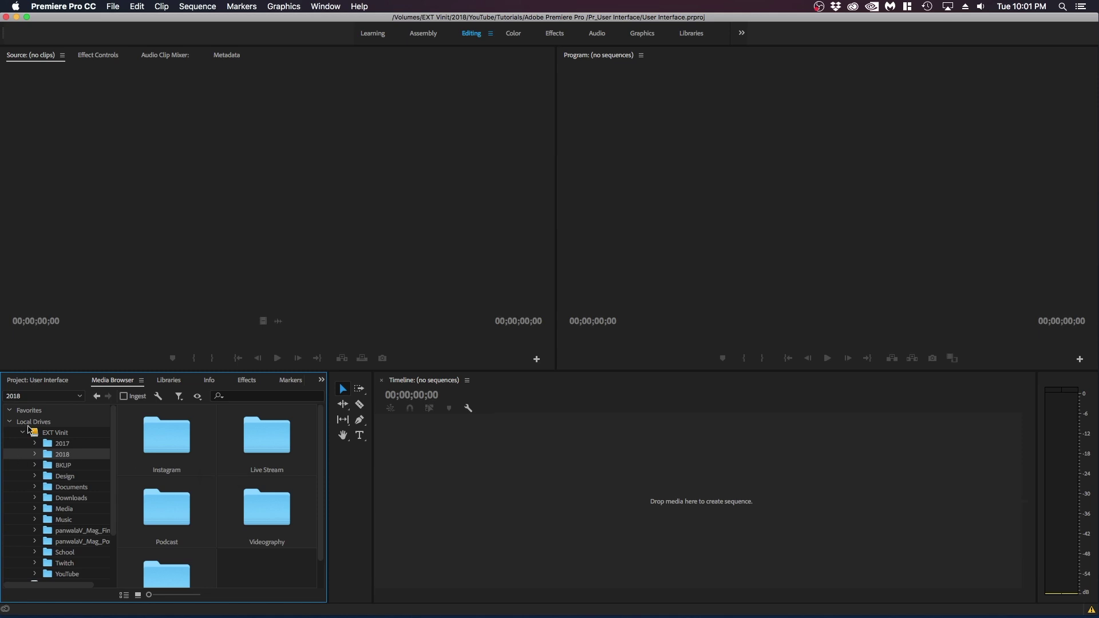
pyautogui.click(24, 433)
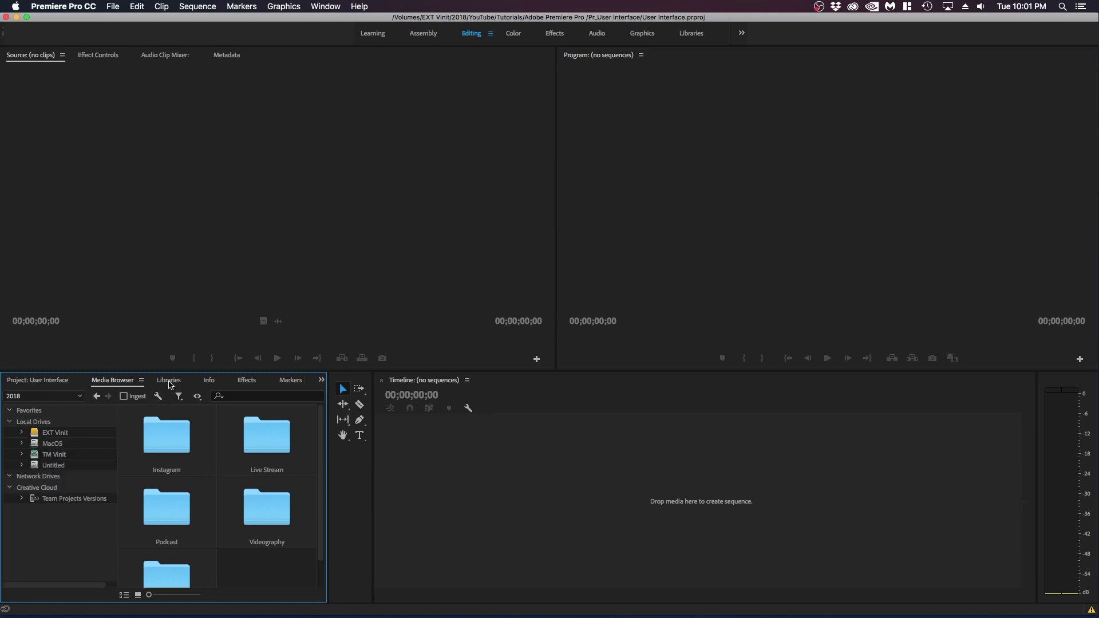
# View the Web Design 1 library colour swatches in Libraries, then switch to the Info panel
pyautogui.click(170, 381)
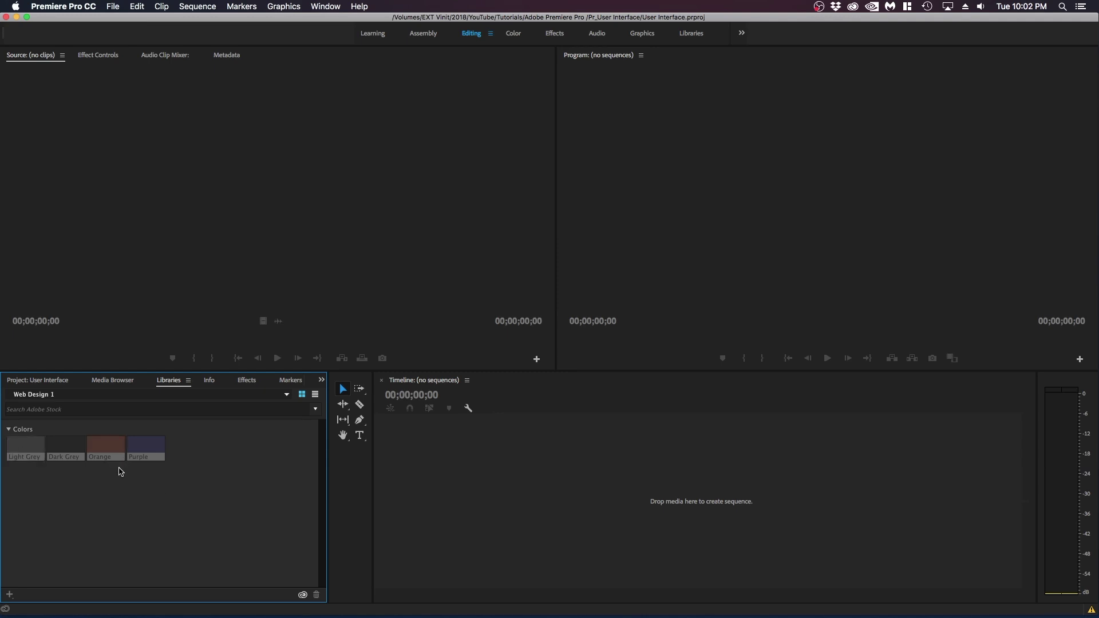
pyautogui.click(211, 384)
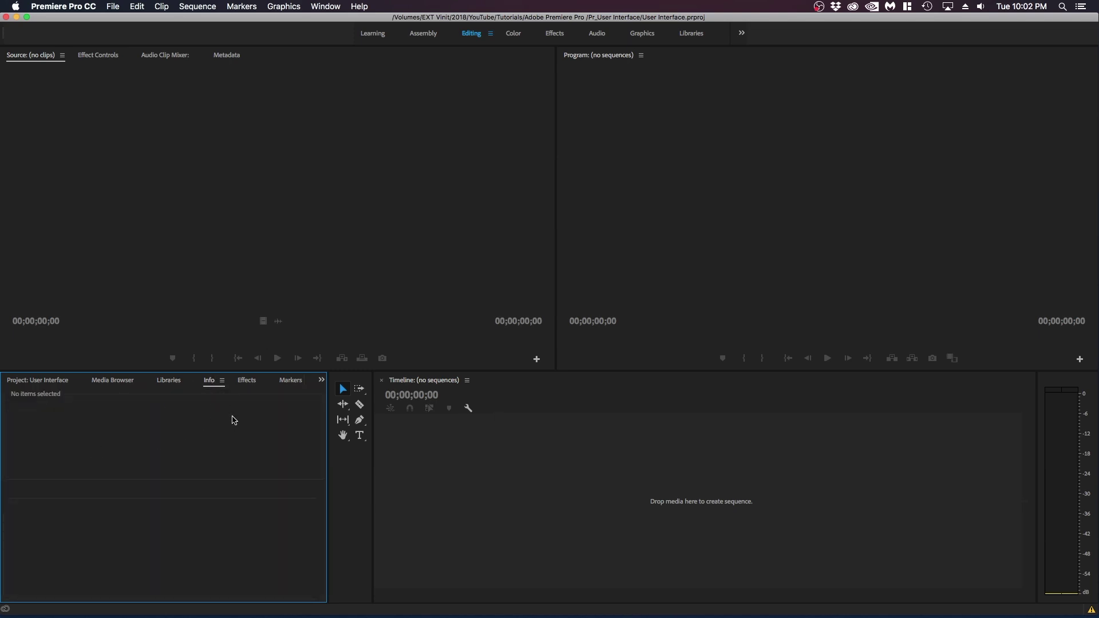
# Expand the Presets folder in the Effects panel, then show the empty Markers list with colour filters
pyautogui.click(246, 388)
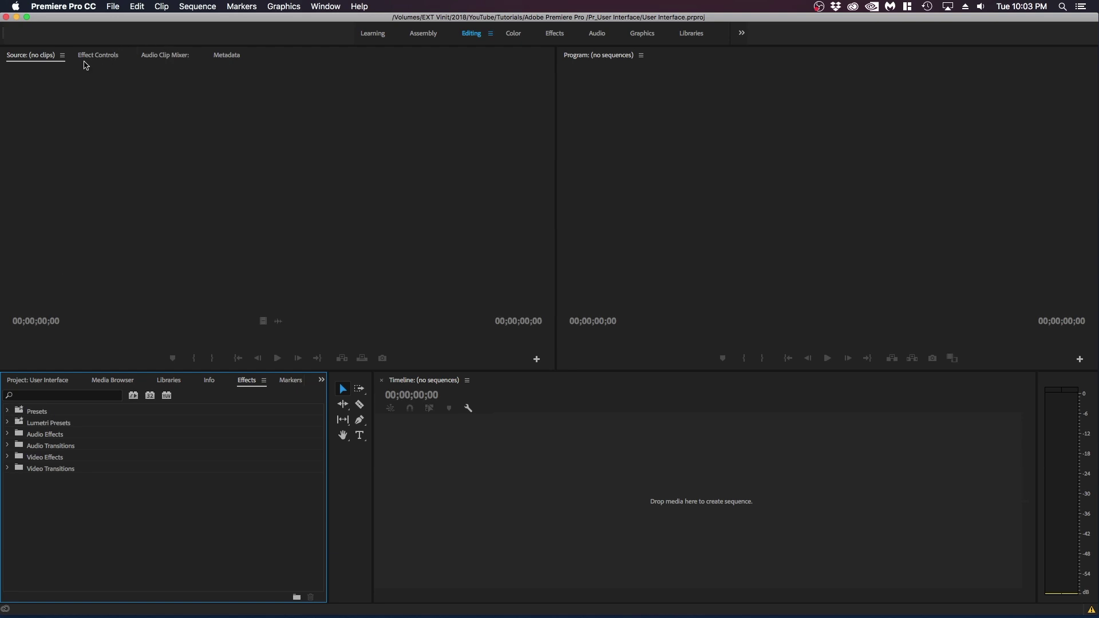
pyautogui.click(8, 411)
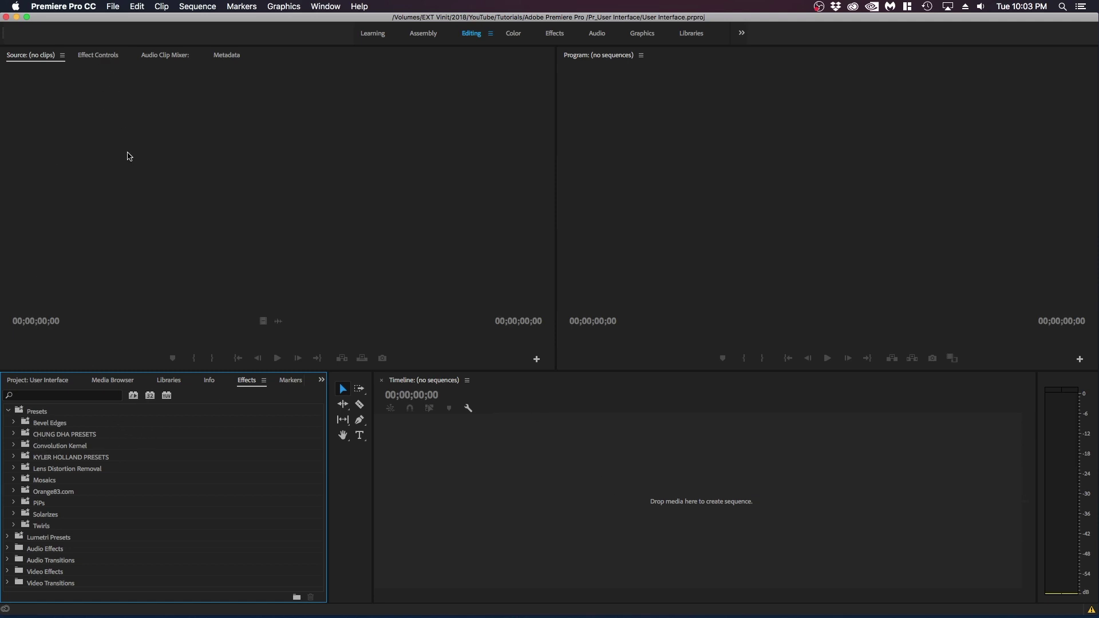
pyautogui.click(290, 380)
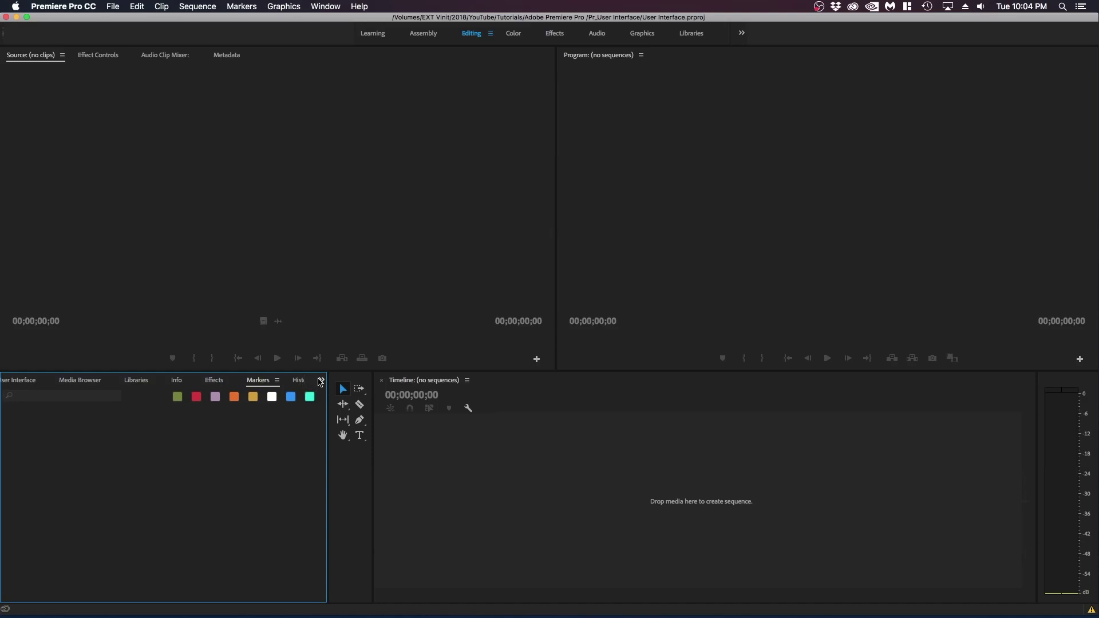
# Show the History panel from the overflow menu, then return to the 0-item User Interface project bin
pyautogui.click(321, 380)
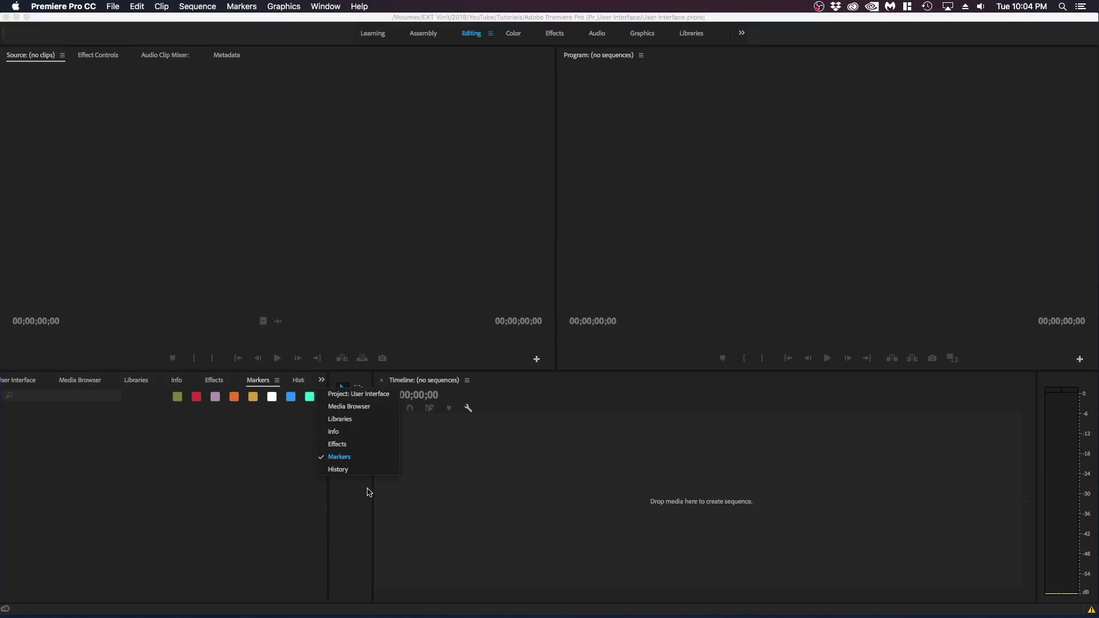
pyautogui.click(273, 442)
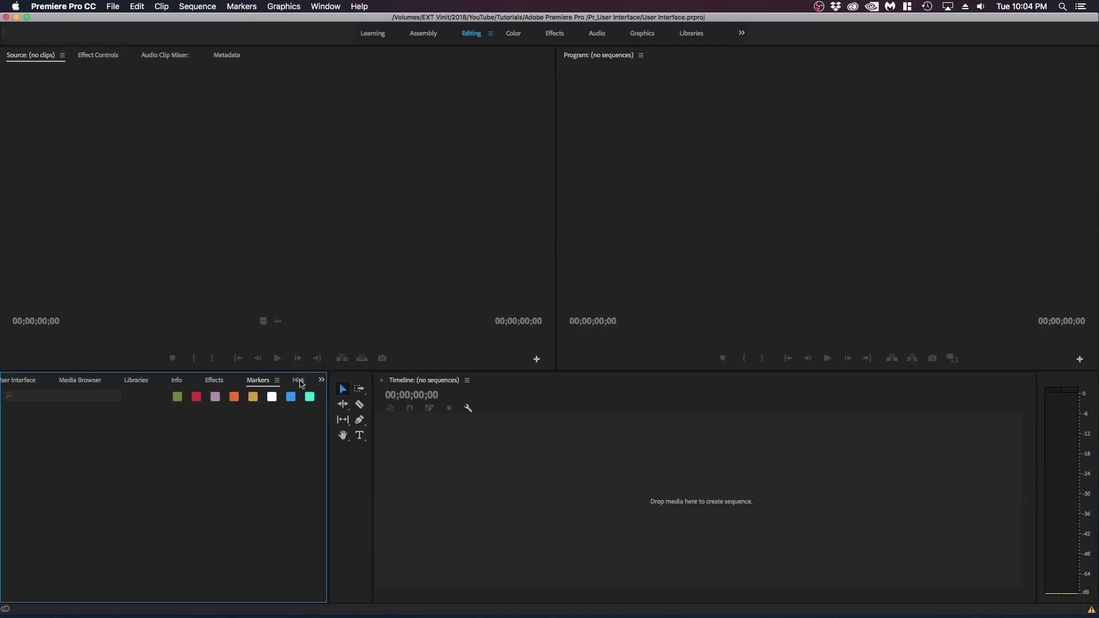
pyautogui.click(321, 381)
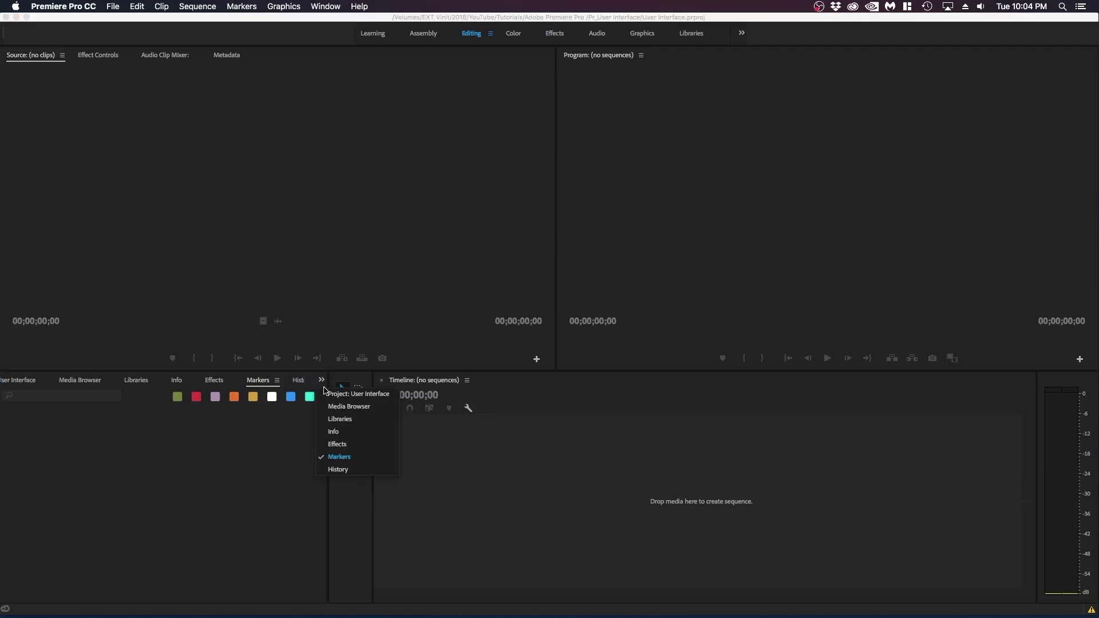
pyautogui.click(343, 470)
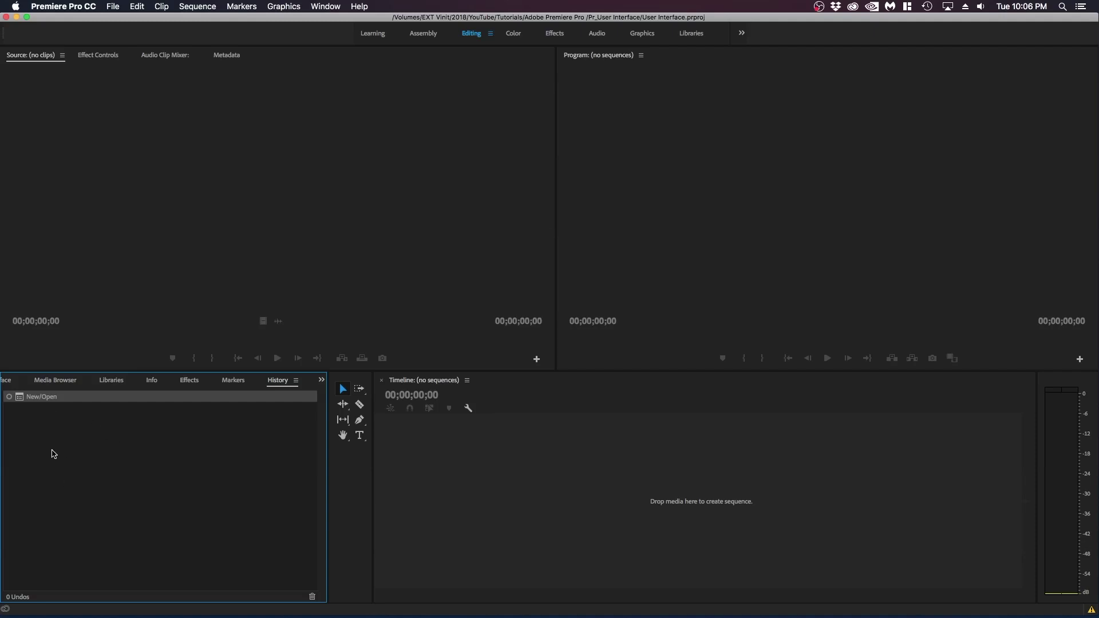
pyautogui.hotkey('shift', '1')
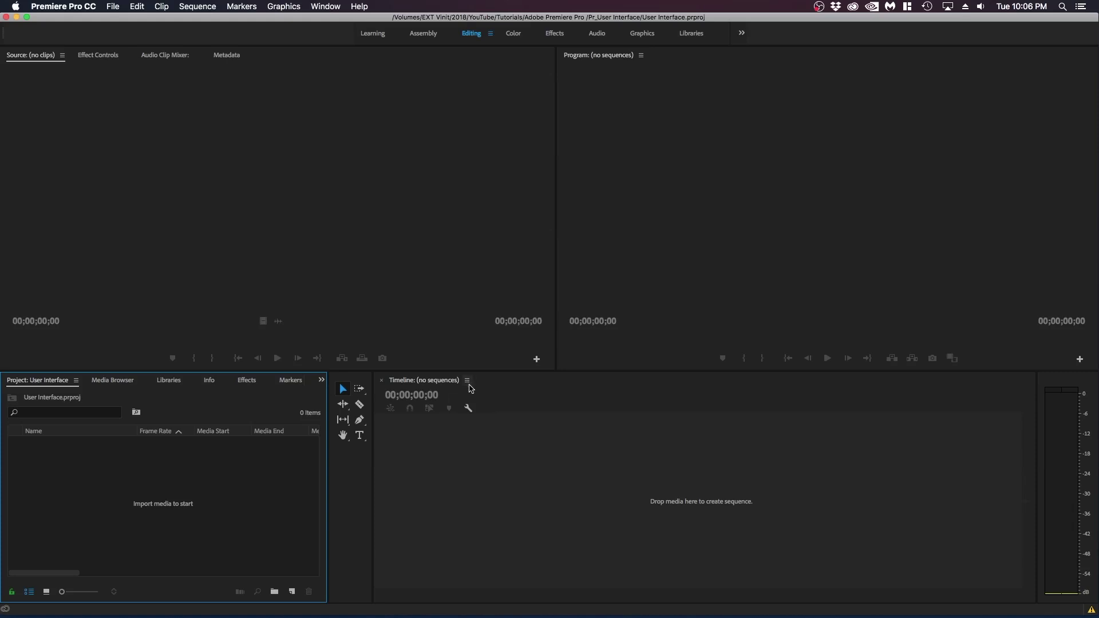
pyautogui.click(535, 391)
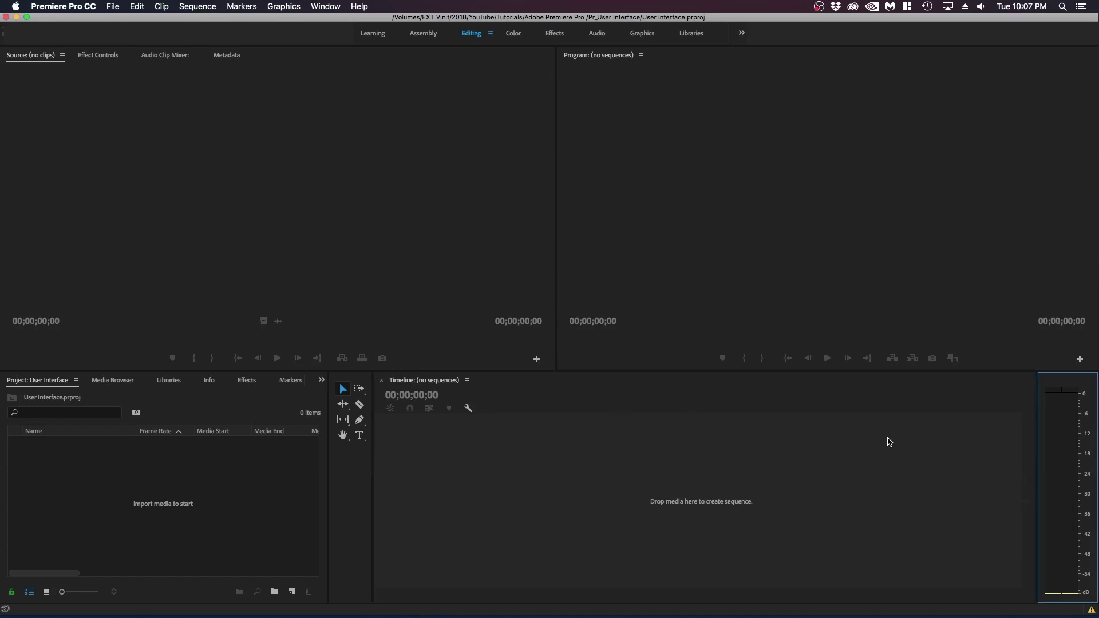
pyautogui.click(1063, 381)
pyautogui.click(353, 456)
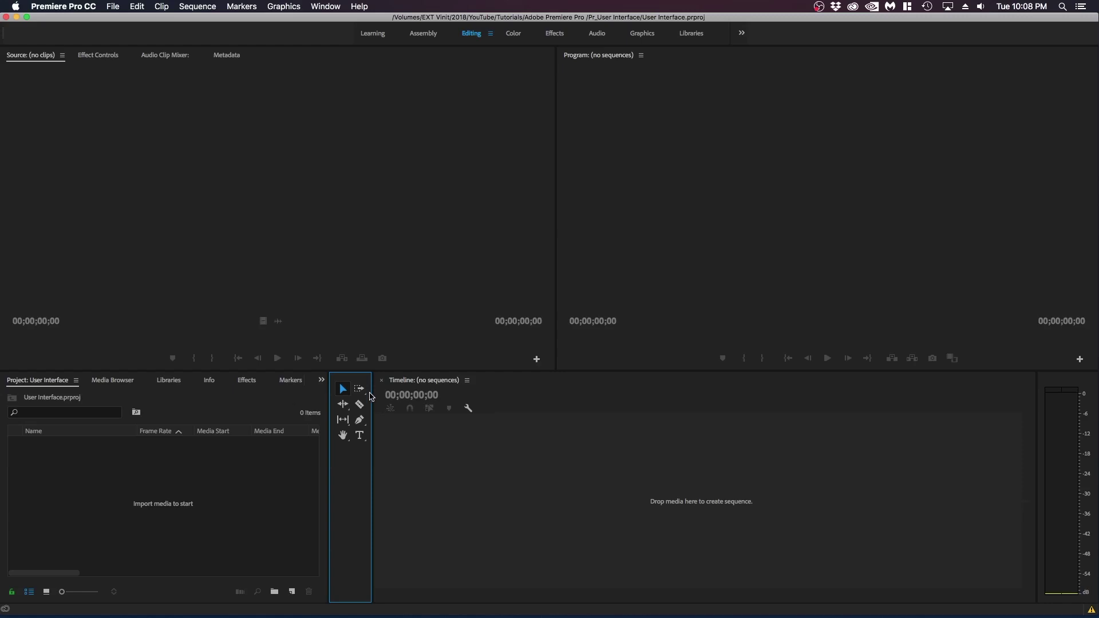
pyautogui.click(344, 406)
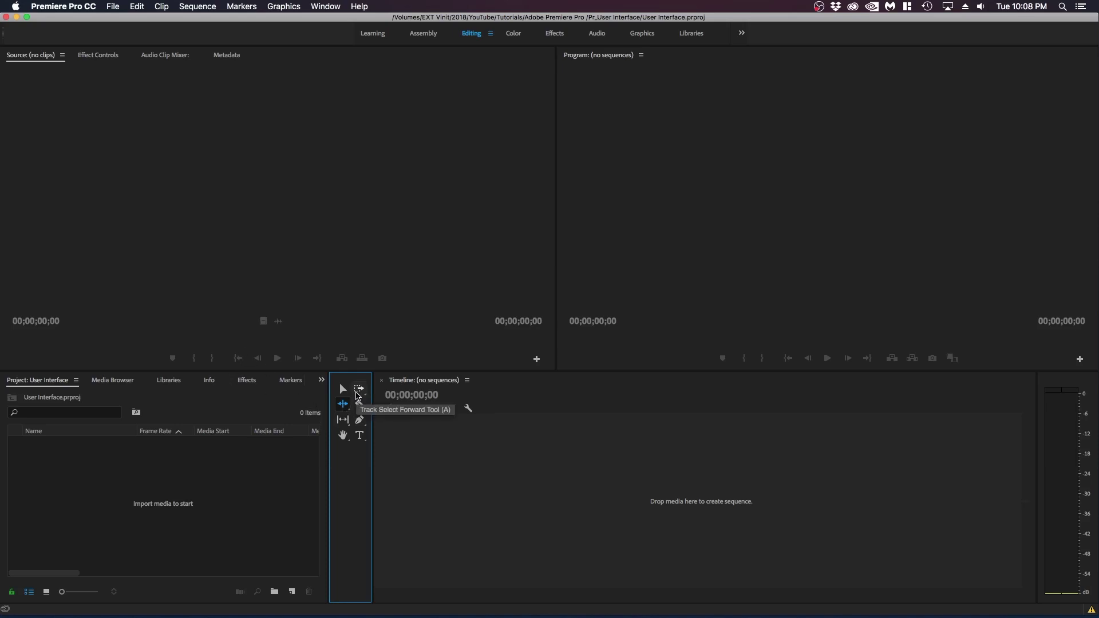
pyautogui.click(356, 393)
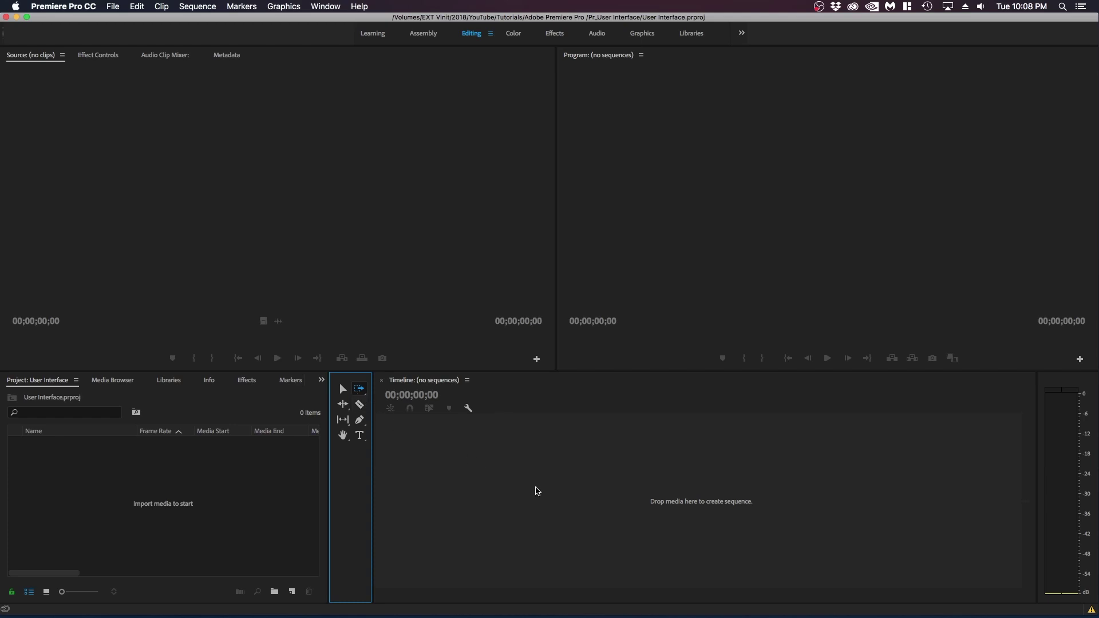
pyautogui.click(360, 404)
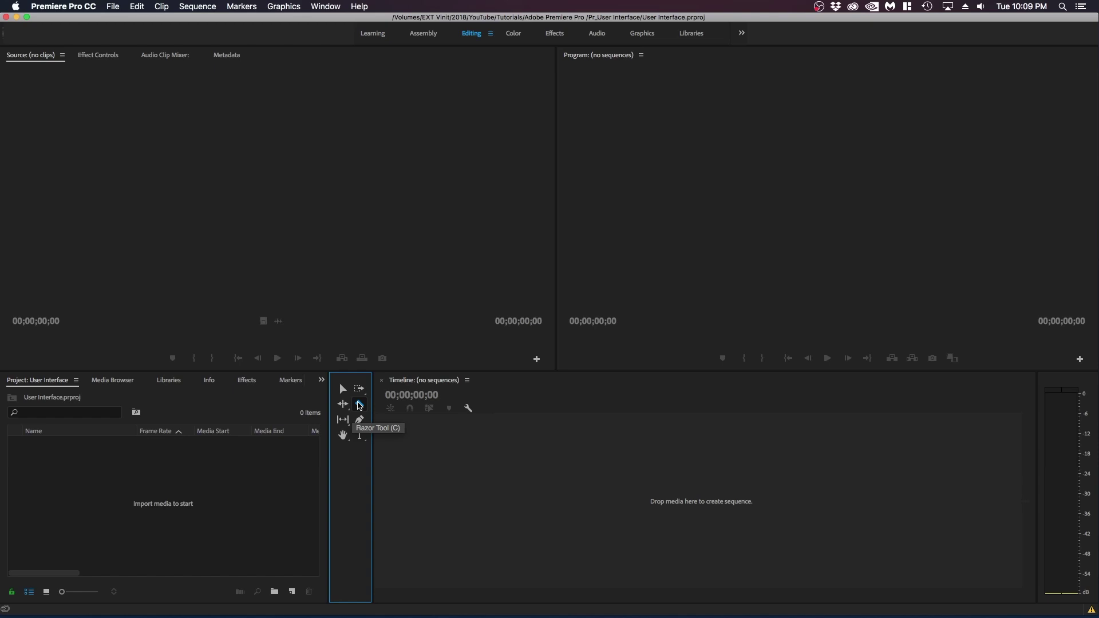
pyautogui.click(344, 422)
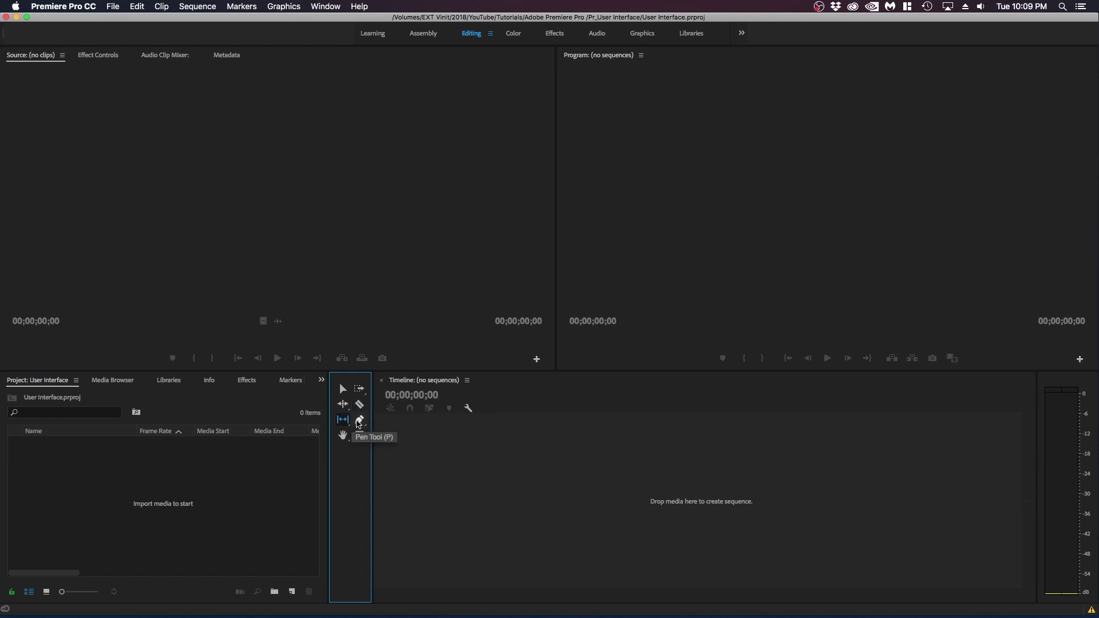
pyautogui.click(358, 423)
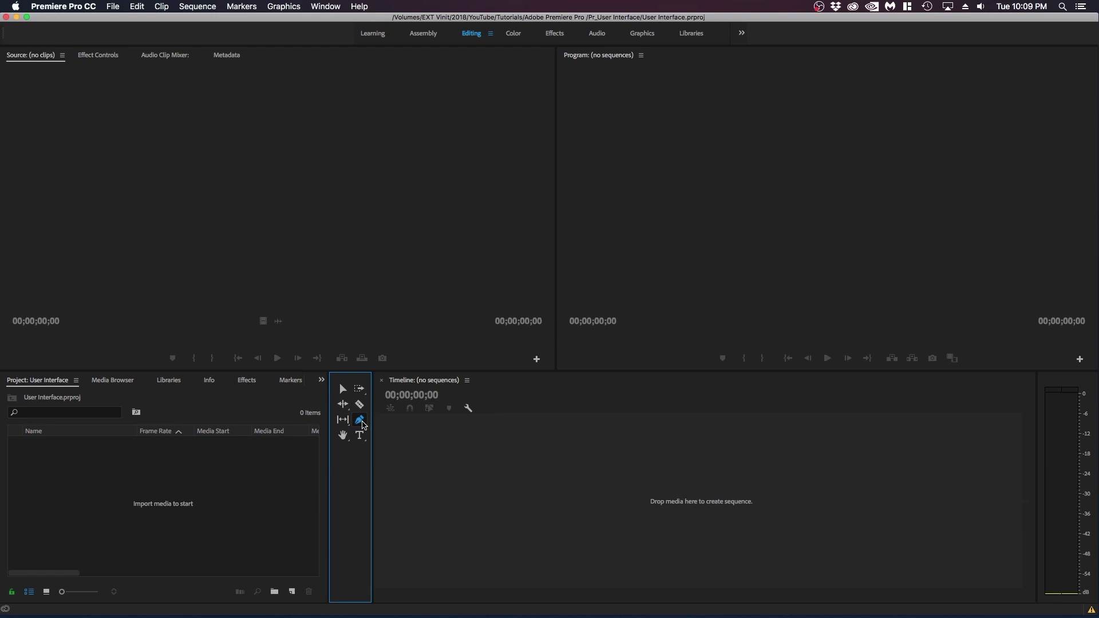
pyautogui.click(359, 436)
pyautogui.click(360, 435)
pyautogui.press('v')
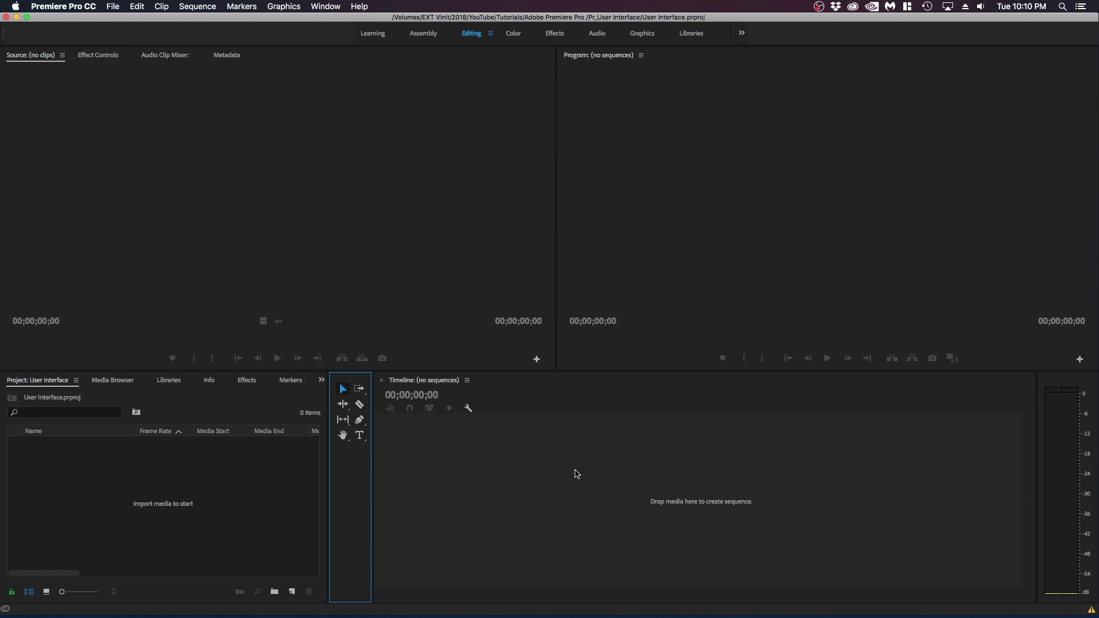